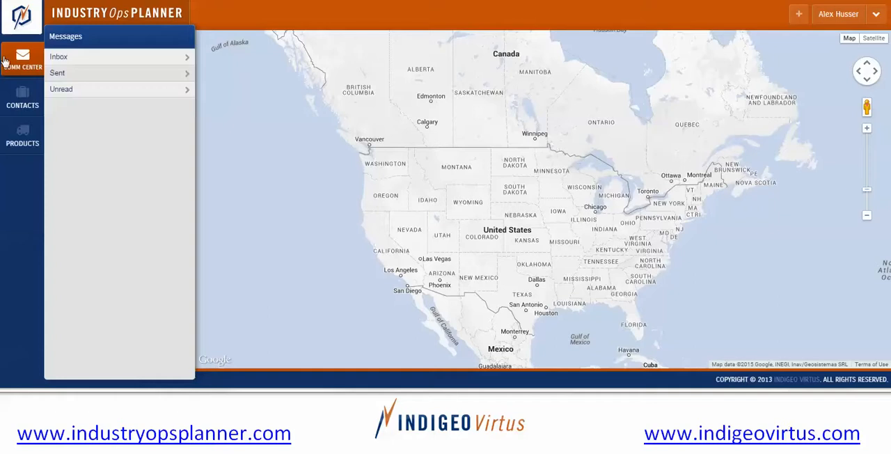
Look at the customer contacts and open the list of product organizations.
{"action": "left_click", "coordinate": [25, 105]}
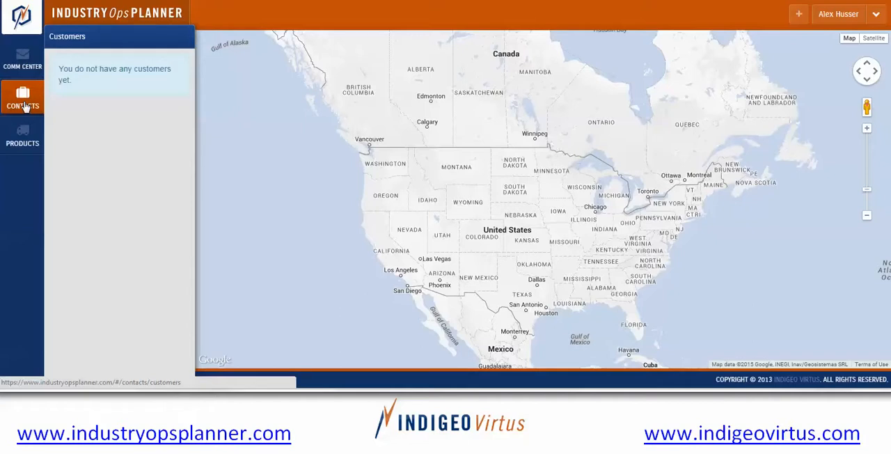
{"action": "left_click", "coordinate": [34, 136]}
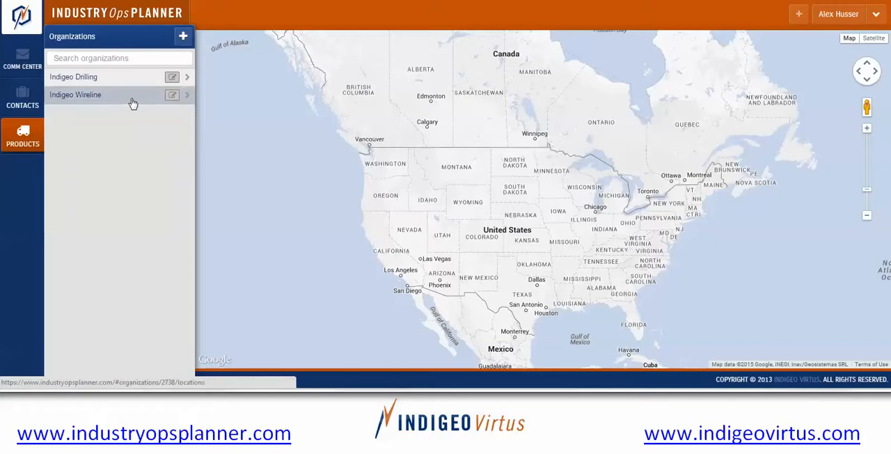
Start a new organization and go through its name, description and site URL fields.
{"action": "left_click", "coordinate": [183, 39]}
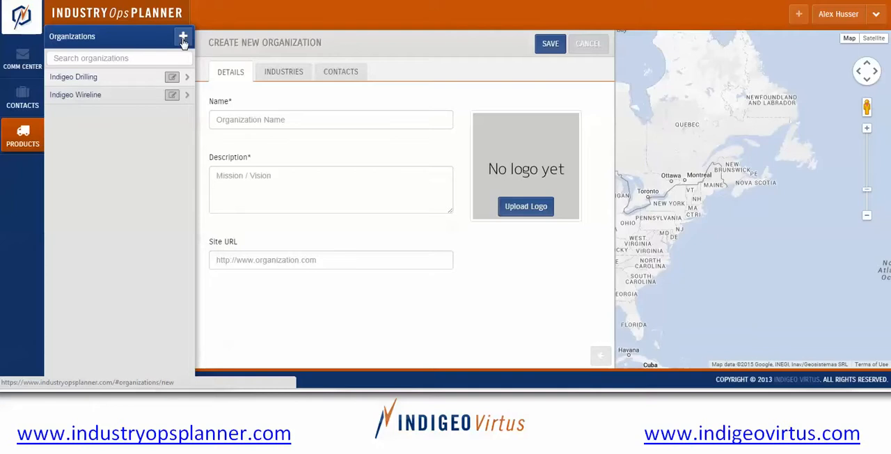
{"action": "left_click", "coordinate": [249, 117]}
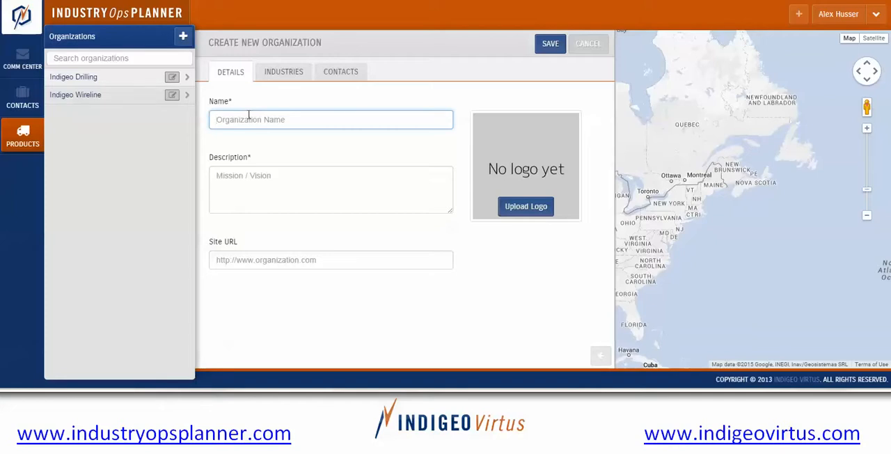
{"action": "left_click", "coordinate": [262, 177]}
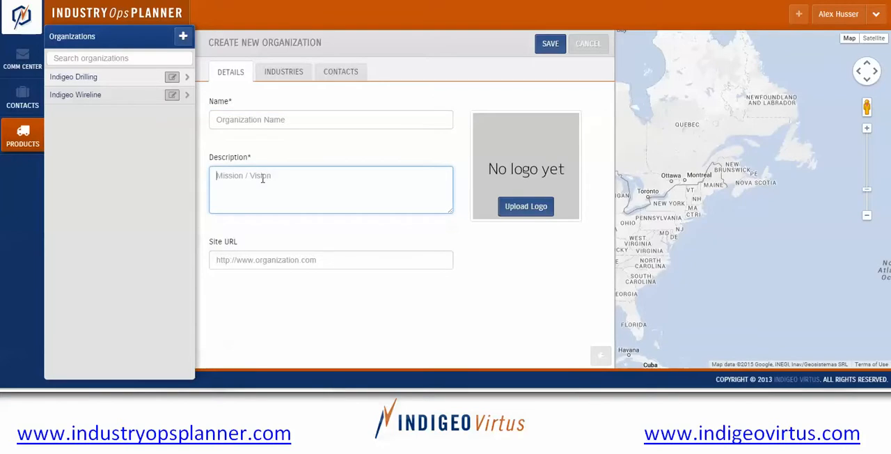
{"action": "left_click", "coordinate": [305, 254]}
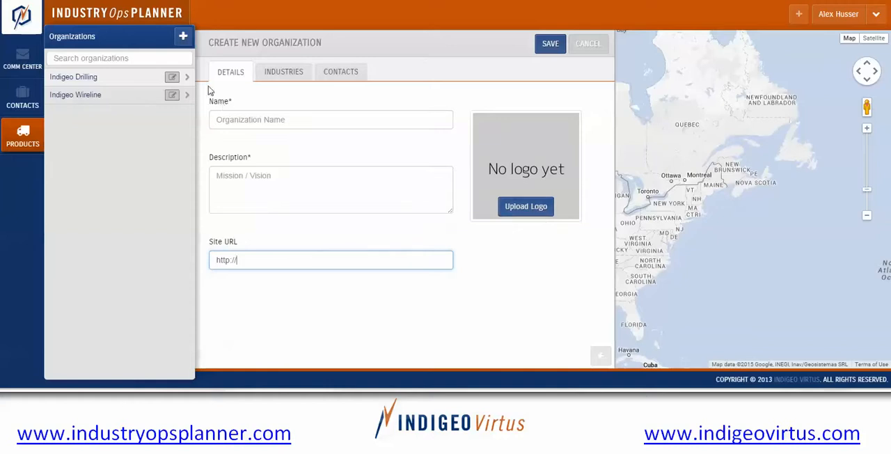
Assign the Upstream O&G industry to the new organization.
{"action": "left_click", "coordinate": [284, 78]}
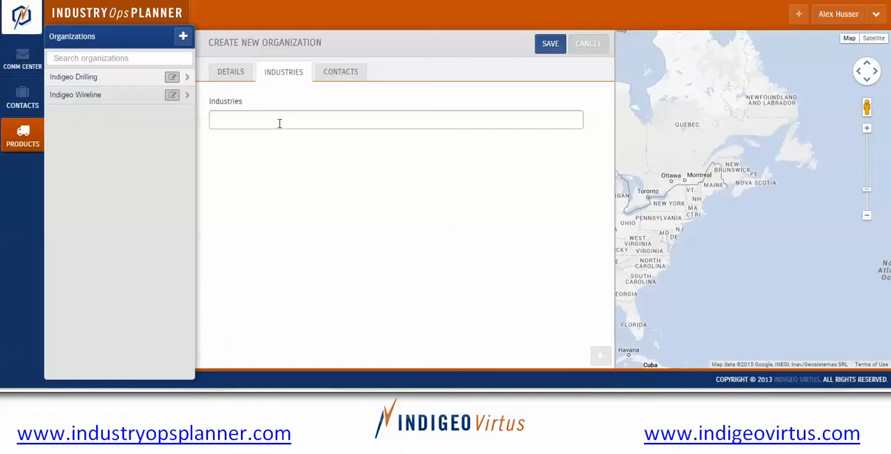
{"action": "left_click", "coordinate": [279, 123]}
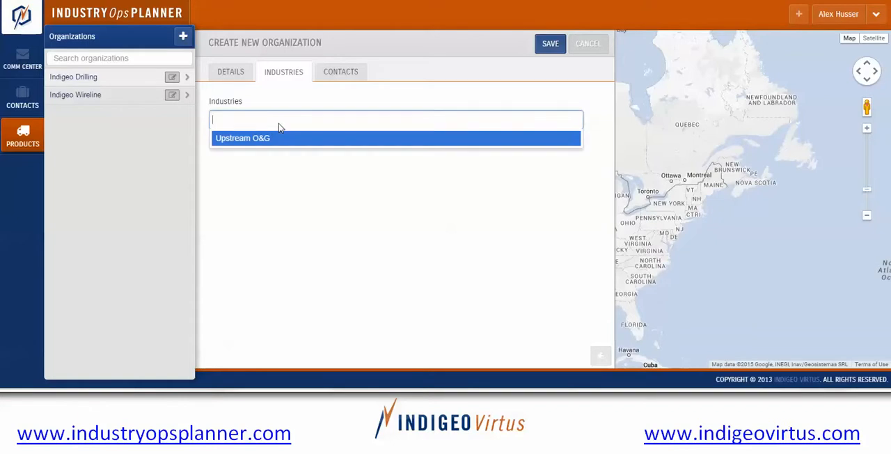
{"action": "left_click", "coordinate": [246, 137]}
Add a blank contact with two phone number entries to the new organization and look at the phone type choices.
{"action": "left_click", "coordinate": [330, 75]}
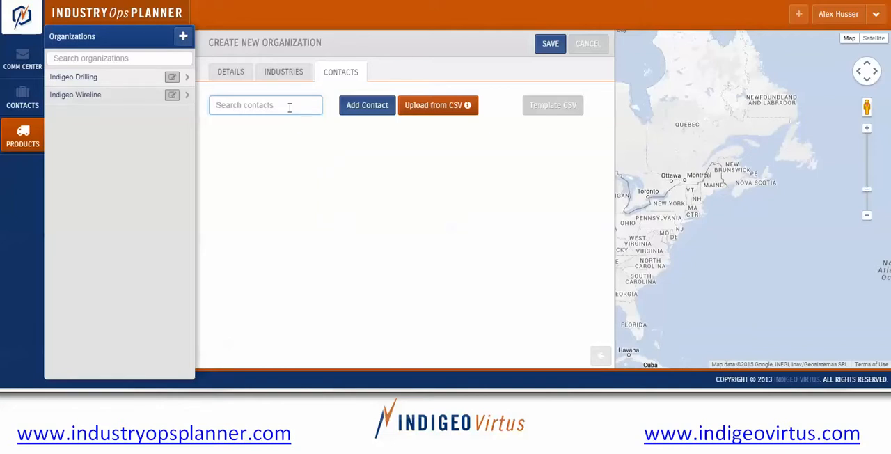
{"action": "left_click", "coordinate": [355, 109]}
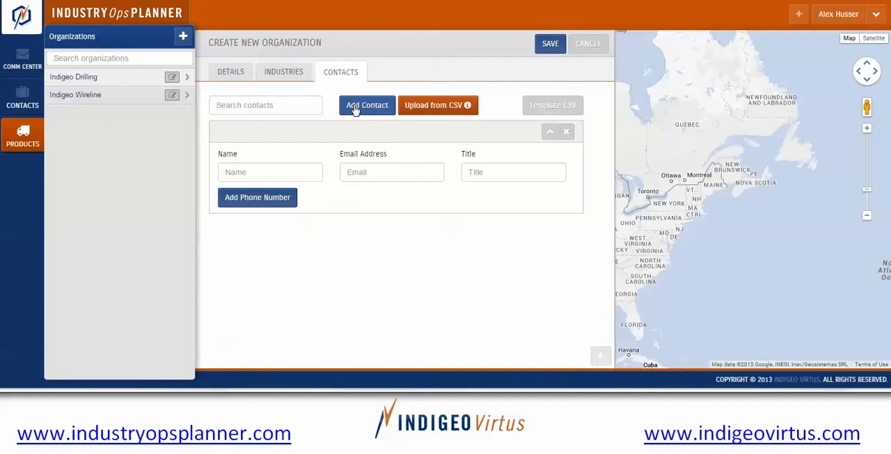
{"action": "left_click", "coordinate": [274, 198]}
{"action": "left_click", "coordinate": [273, 237]}
{"action": "left_click", "coordinate": [282, 237]}
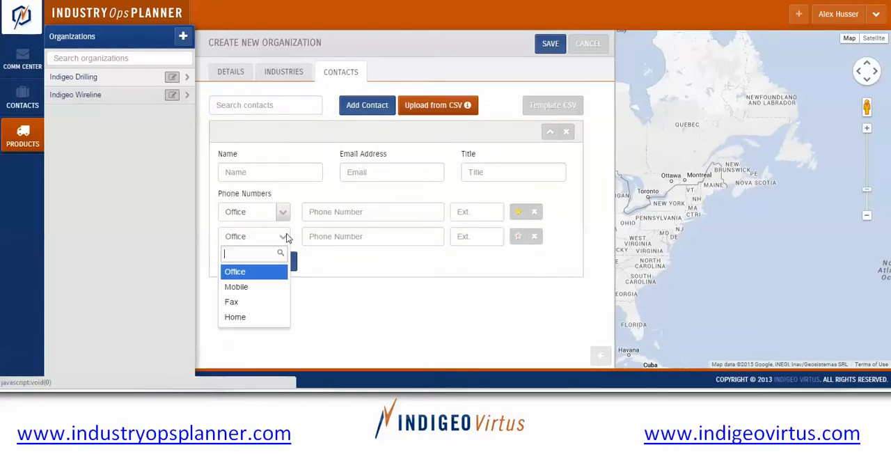
{"action": "left_click", "coordinate": [517, 237]}
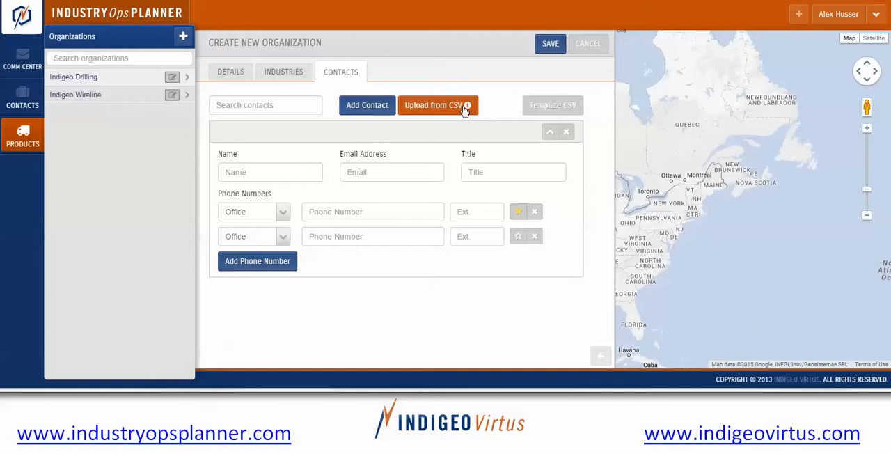
Cancel the new organization and discard its unsaved changes.
{"action": "mouse_move", "coordinate": [466, 112]}
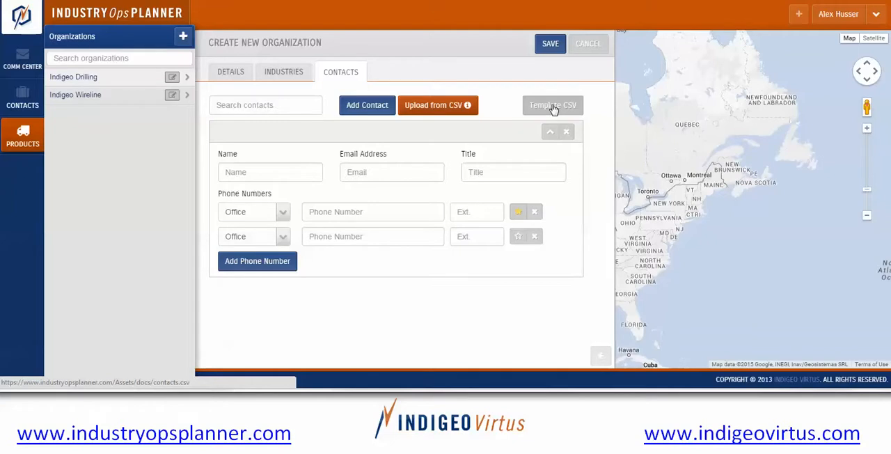
{"action": "left_click", "coordinate": [582, 46]}
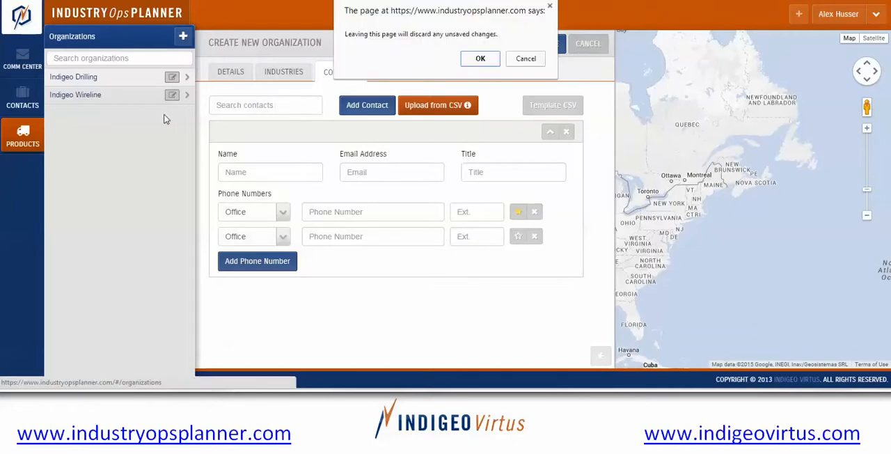
{"action": "left_click", "coordinate": [478, 62]}
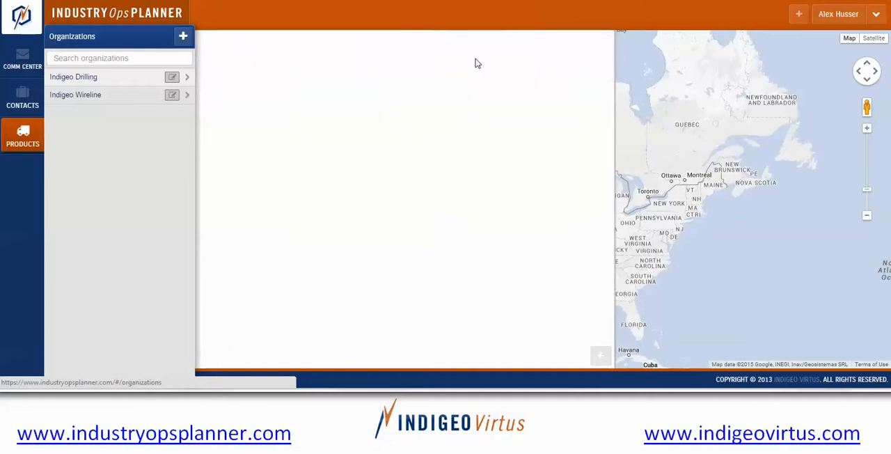
Open the Indigeo Drilling organization, start a new location and go through its name and description fields.
{"action": "left_click", "coordinate": [82, 80]}
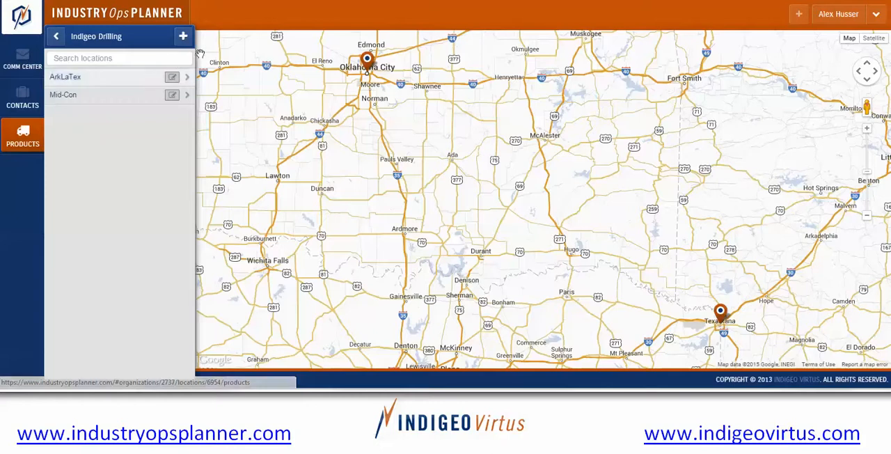
{"action": "left_click", "coordinate": [183, 37]}
{"action": "left_click", "coordinate": [264, 118]}
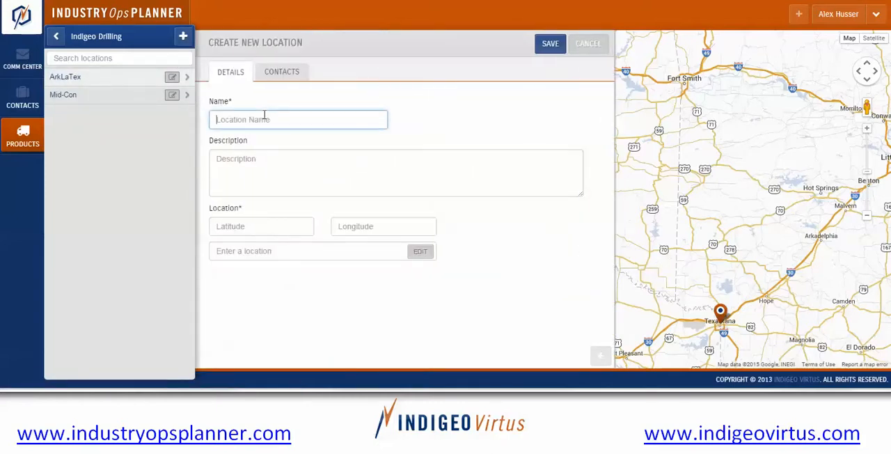
{"action": "left_click", "coordinate": [259, 170]}
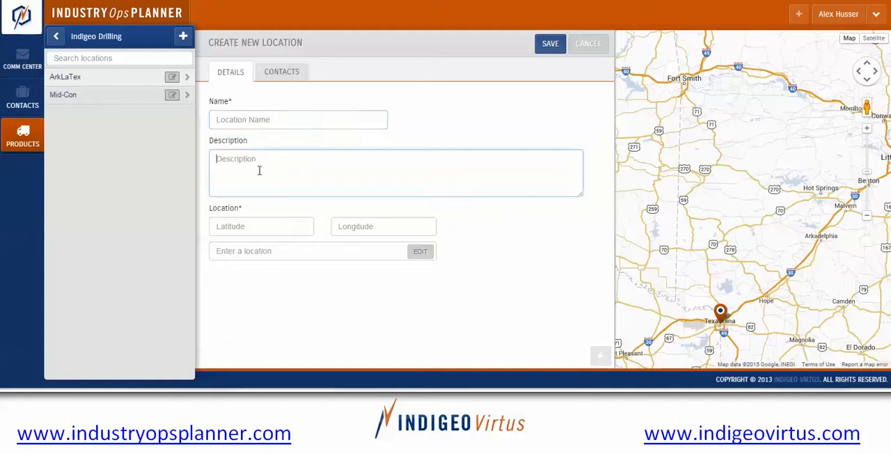
Try an address lookup with 999 for the new location, clear it, and go through the latitude and longitude fields.
{"action": "left_click", "coordinate": [245, 250]}
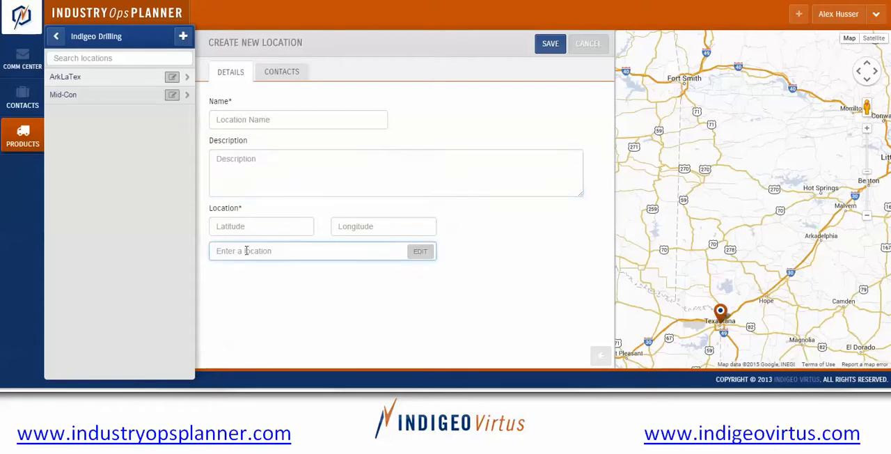
{"action": "type", "text": "999"}
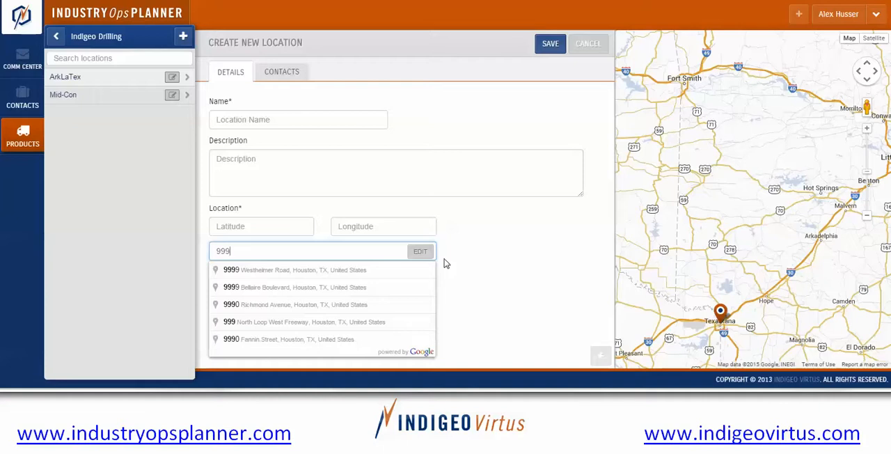
{"action": "key", "text": "BackSpace"}
{"action": "key", "text": "BackSpace"}
{"action": "key", "text": "BackSpace"}
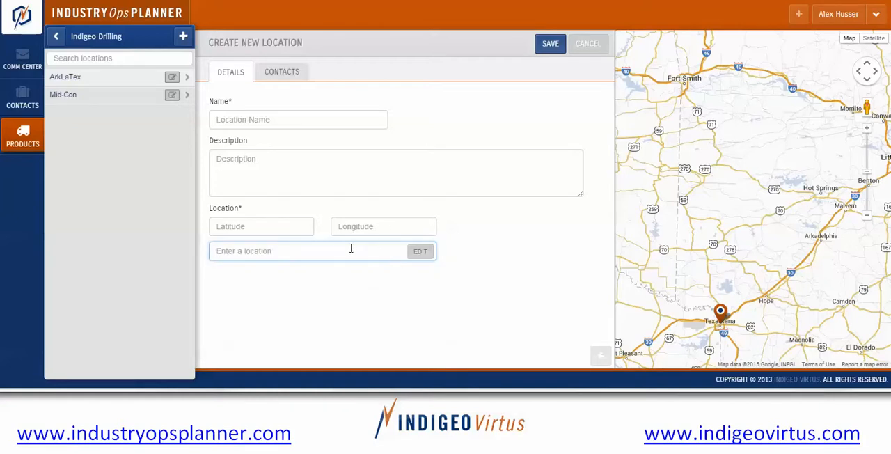
{"action": "left_click", "coordinate": [296, 231]}
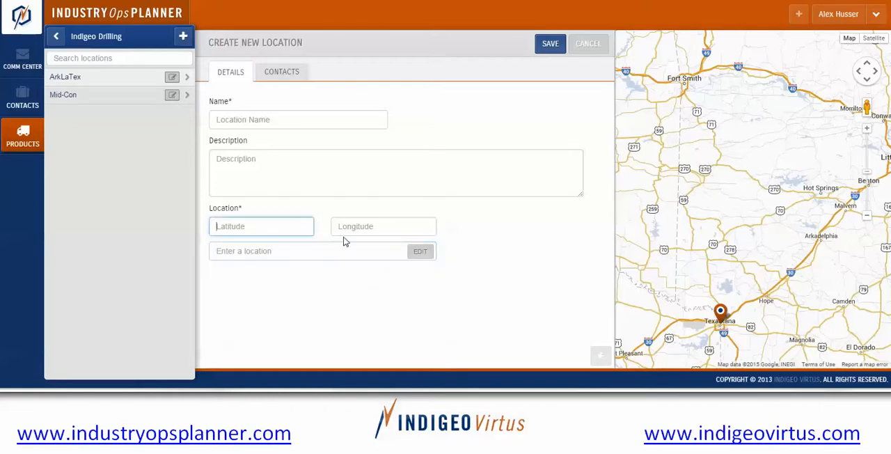
{"action": "left_click", "coordinate": [358, 223]}
{"action": "left_click", "coordinate": [325, 252]}
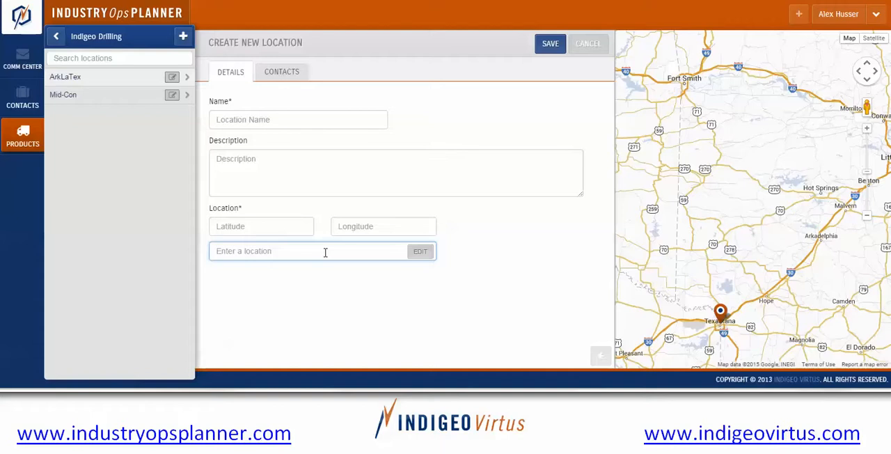
Try to assign the listed contact to the new location, leaving the location unsaved.
{"action": "left_click", "coordinate": [279, 73]}
{"action": "left_click", "coordinate": [269, 117]}
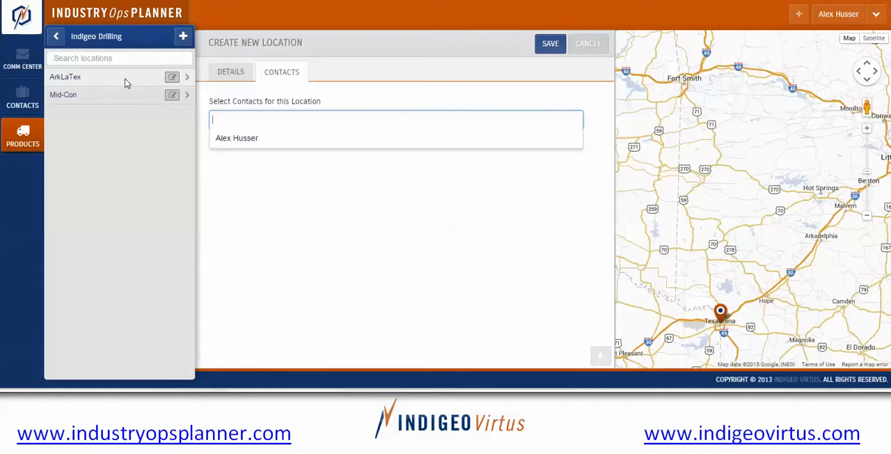
{"action": "left_click", "coordinate": [244, 139]}
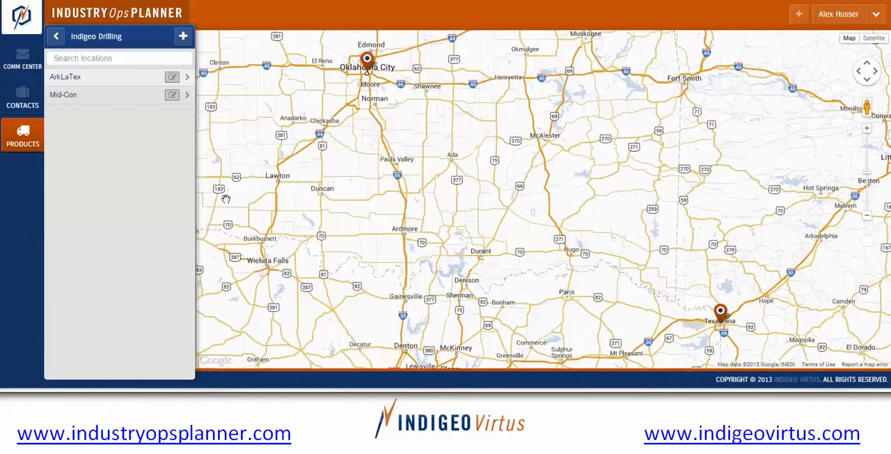
Start a new product for the Mid-Con location with the type Directional Drilling and view its applicable project types.
{"action": "left_click", "coordinate": [79, 96]}
{"action": "left_click", "coordinate": [284, 119]}
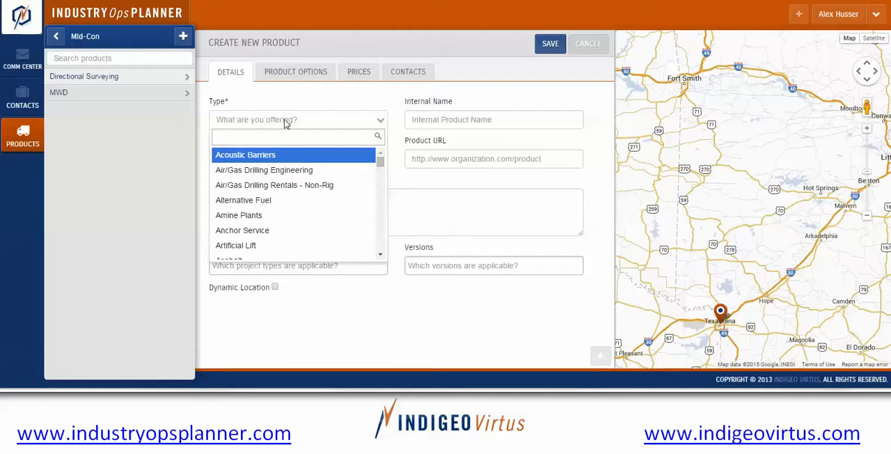
{"action": "type", "text": "dire"}
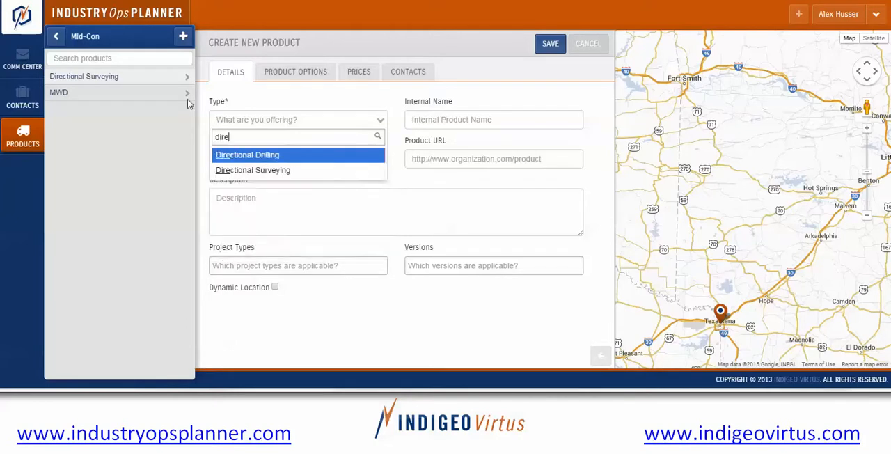
{"action": "left_click", "coordinate": [235, 158]}
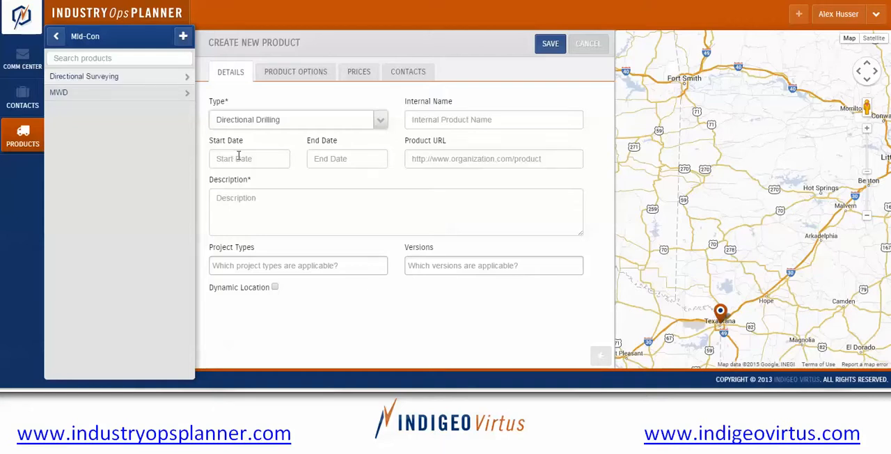
{"action": "left_click", "coordinate": [248, 264]}
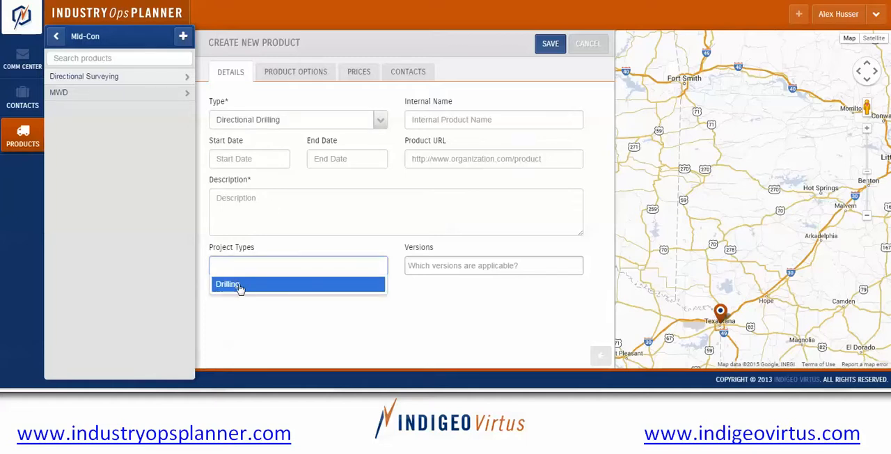
Change the new product's type to Cranes.
{"action": "left_click", "coordinate": [284, 125]}
{"action": "left_click", "coordinate": [311, 122]}
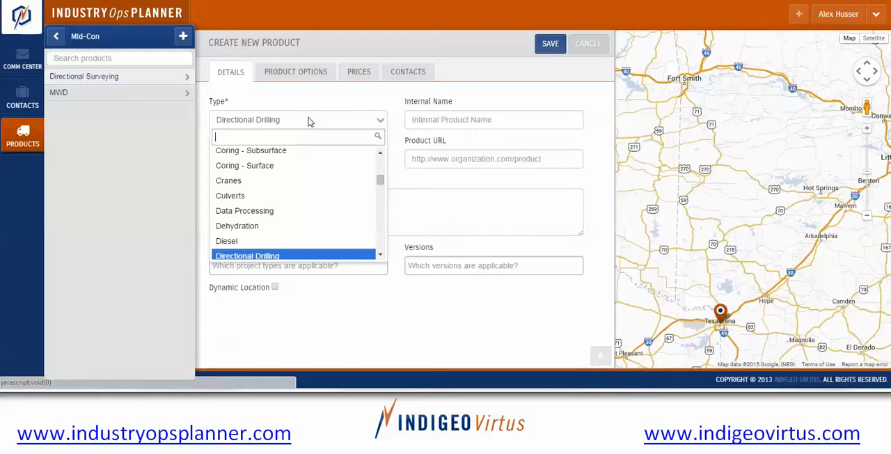
{"action": "type", "text": "cr"}
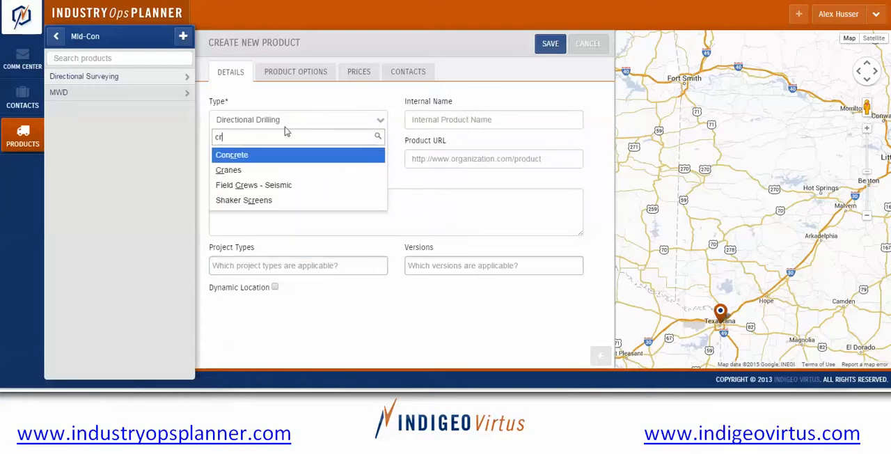
{"action": "left_click", "coordinate": [241, 169]}
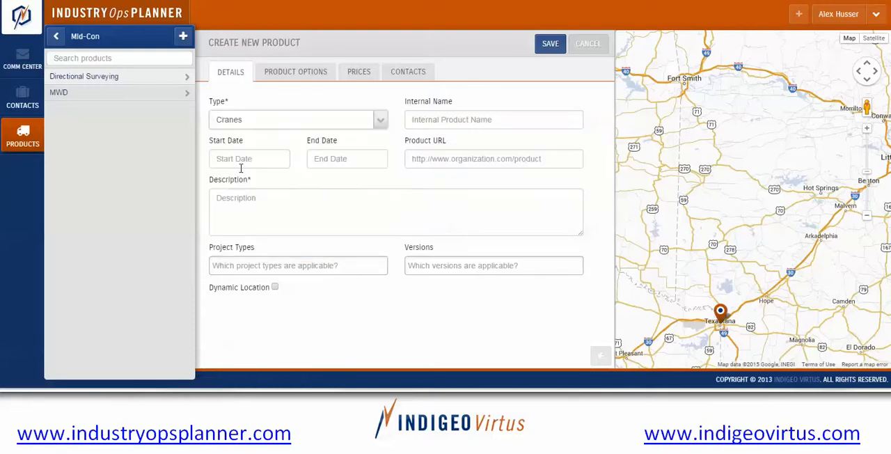
Add Decommissioning and Drilling as the Cranes product's project types.
{"action": "left_click", "coordinate": [242, 267]}
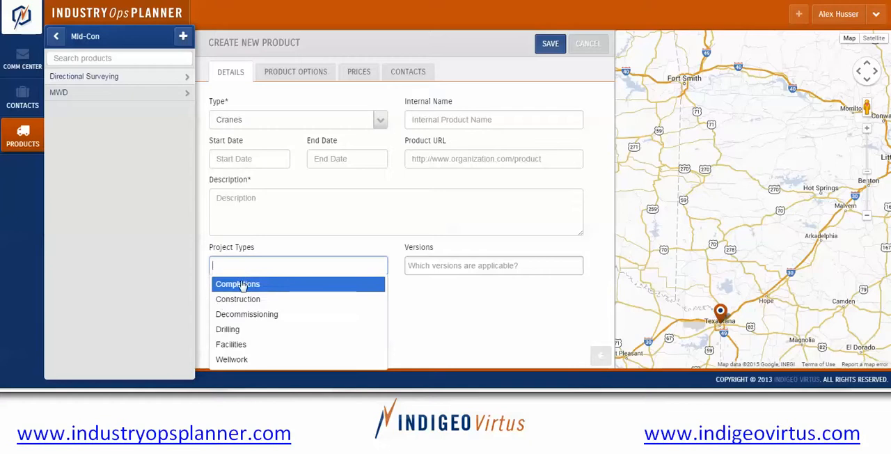
{"action": "left_click", "coordinate": [243, 317]}
{"action": "left_click", "coordinate": [245, 282]}
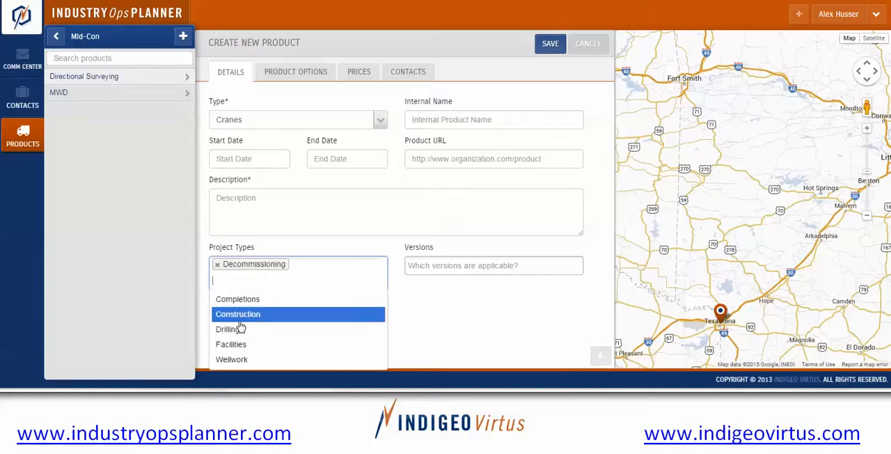
{"action": "left_click", "coordinate": [243, 327]}
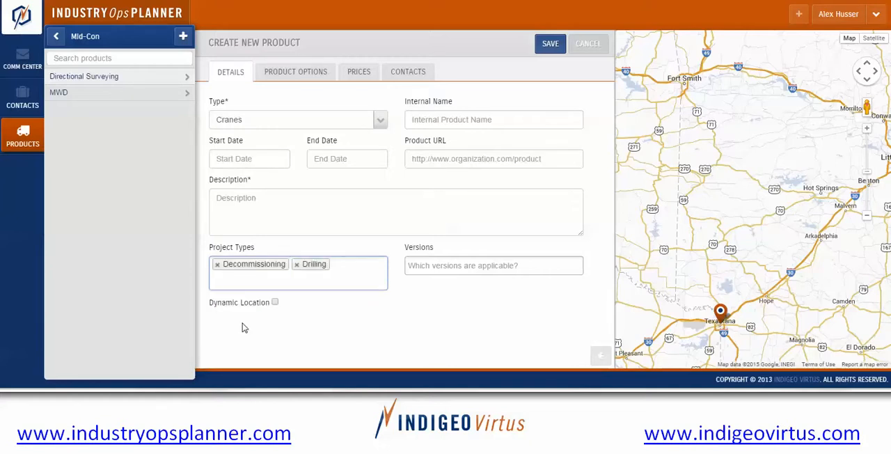
Remove Drilling and Decommissioning from the new Cranes product's project types.
{"action": "left_click", "coordinate": [324, 124]}
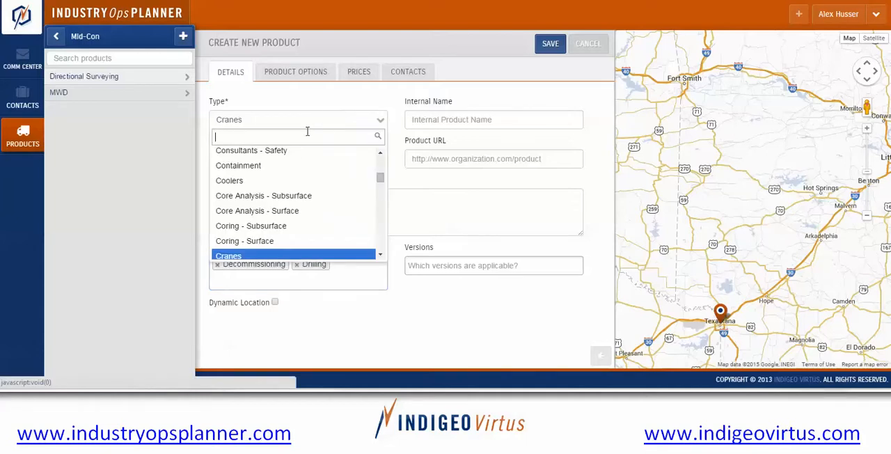
{"action": "left_click", "coordinate": [296, 277]}
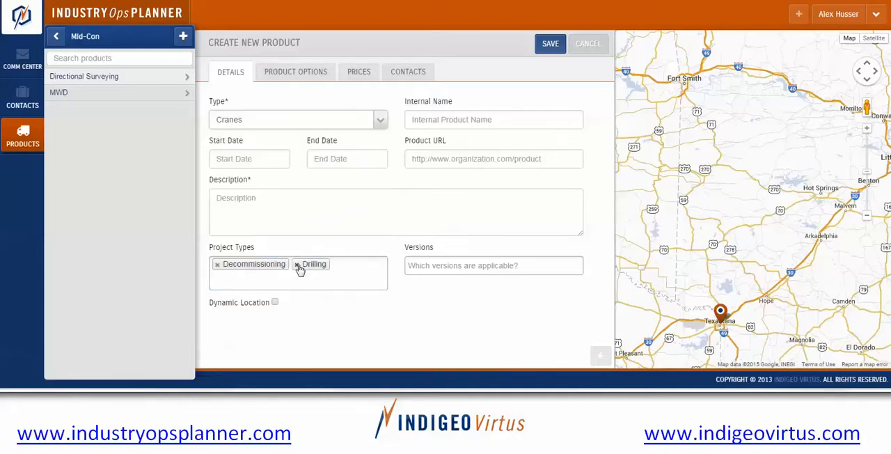
{"action": "left_click", "coordinate": [297, 264]}
{"action": "left_click", "coordinate": [217, 265]}
Change the new product's type from Cranes to Directional Drilling.
{"action": "left_click", "coordinate": [241, 124]}
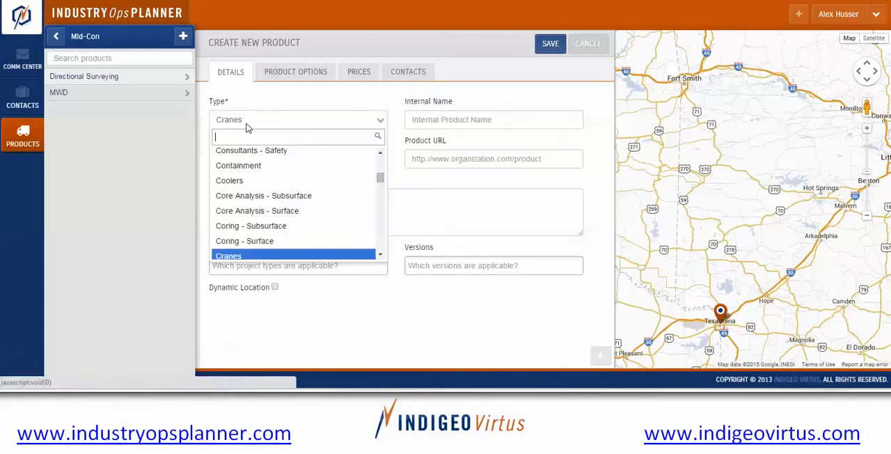
{"action": "type", "text": "dir"}
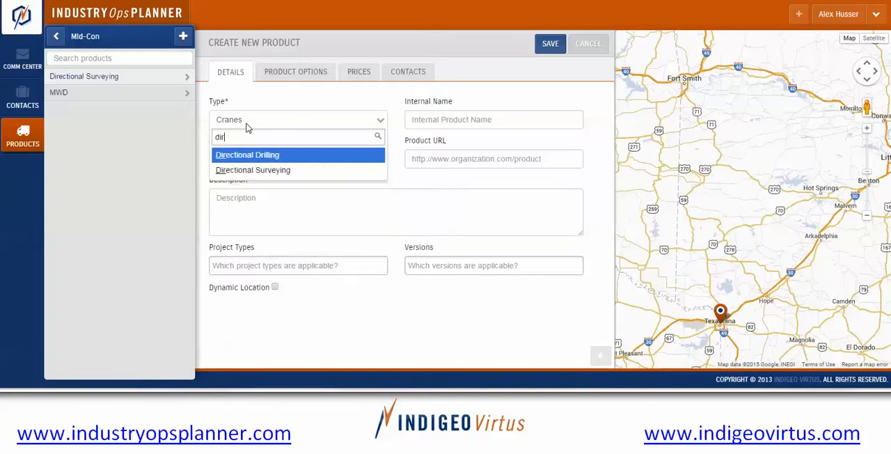
{"action": "left_click", "coordinate": [264, 154]}
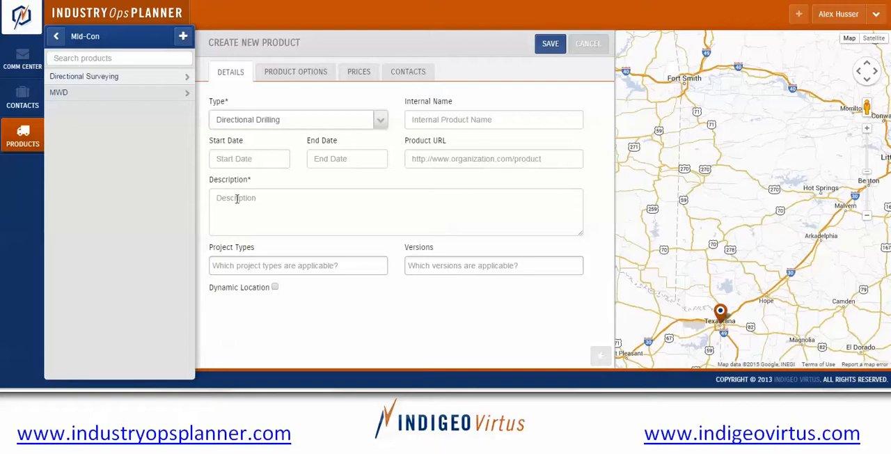
Add Drilling as the product's project type and enter dd as its internal name.
{"action": "left_click", "coordinate": [249, 264]}
{"action": "left_click", "coordinate": [245, 284]}
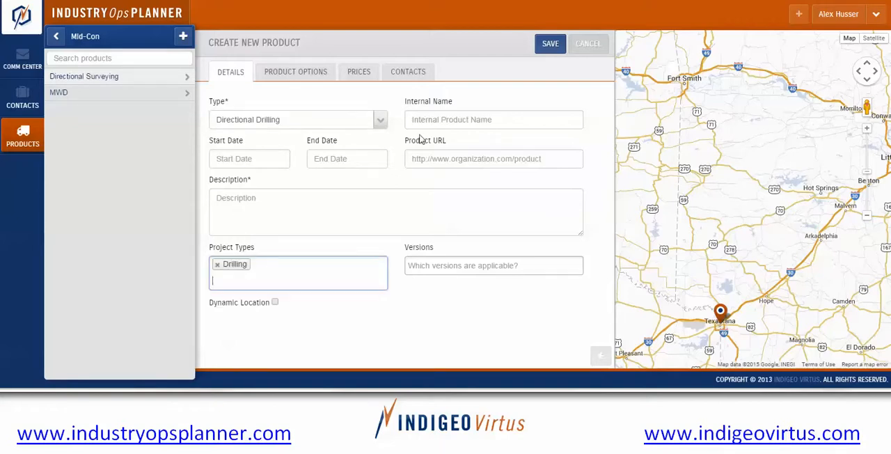
{"action": "left_click", "coordinate": [423, 119]}
{"action": "type", "text": "dd"}
View the calendars for the product's start and end dates, leaving both dates empty.
{"action": "left_click", "coordinate": [247, 157]}
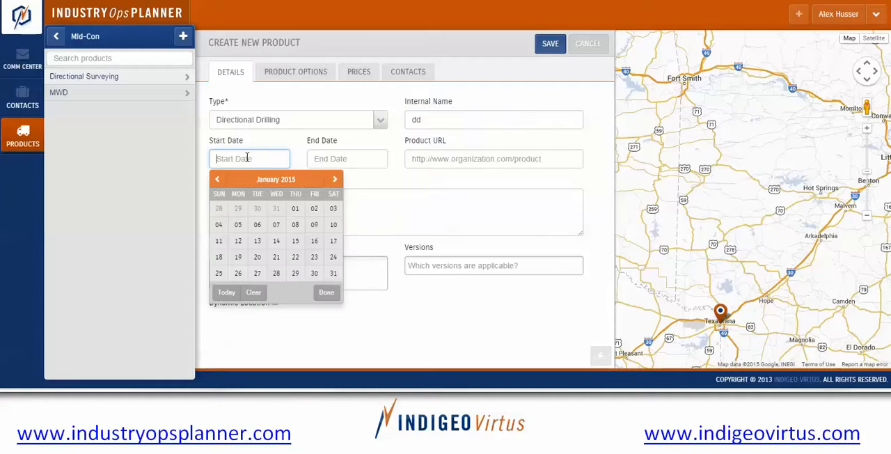
{"action": "left_click", "coordinate": [333, 159]}
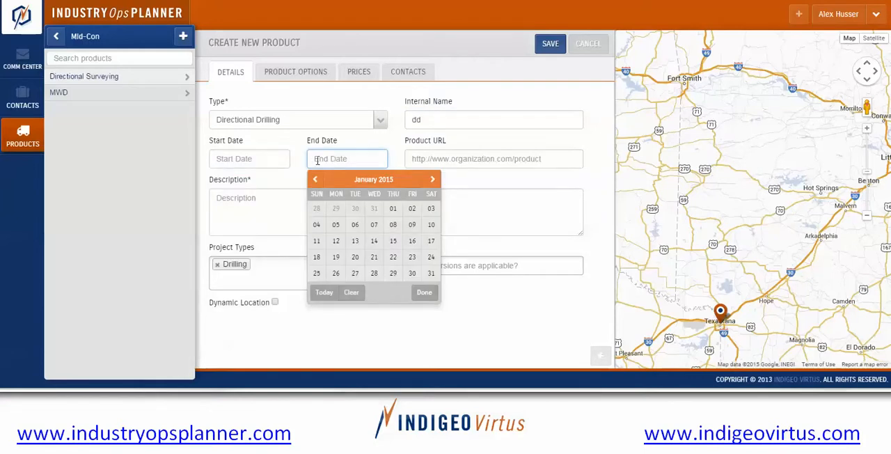
{"action": "left_click", "coordinate": [242, 156]}
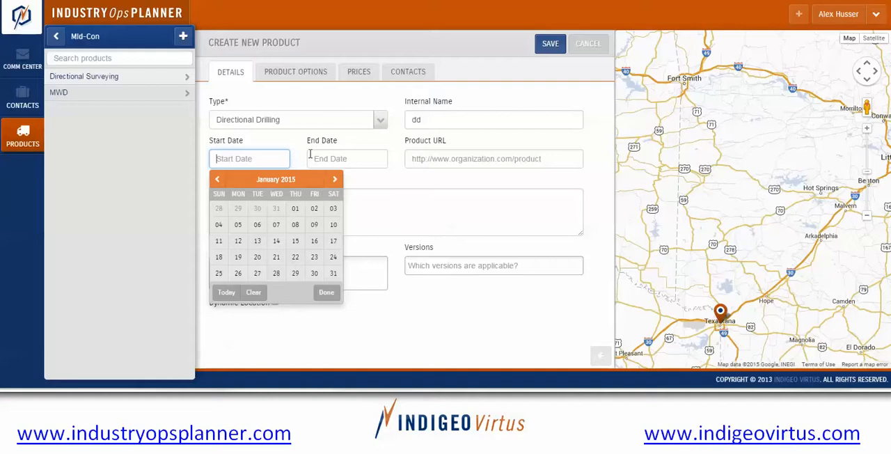
{"action": "left_click", "coordinate": [317, 157]}
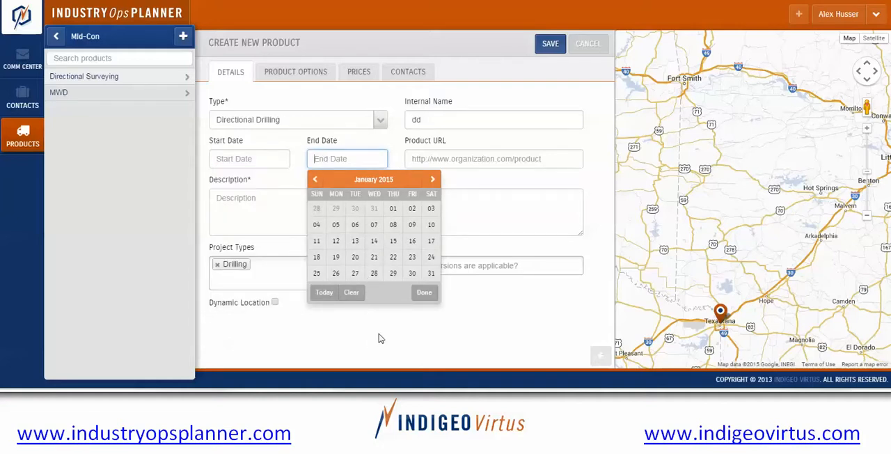
{"action": "left_click", "coordinate": [334, 344]}
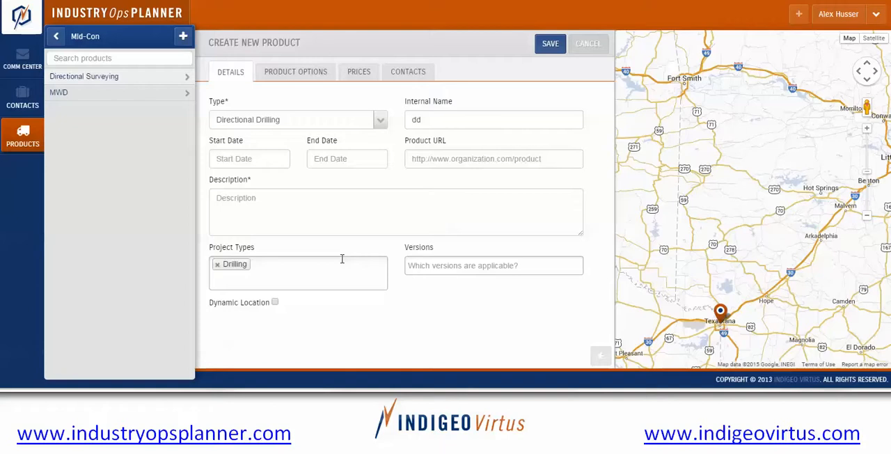
Enable Dynamic Location for the Directional Drilling product and view its applicable versions.
{"action": "left_click", "coordinate": [439, 160]}
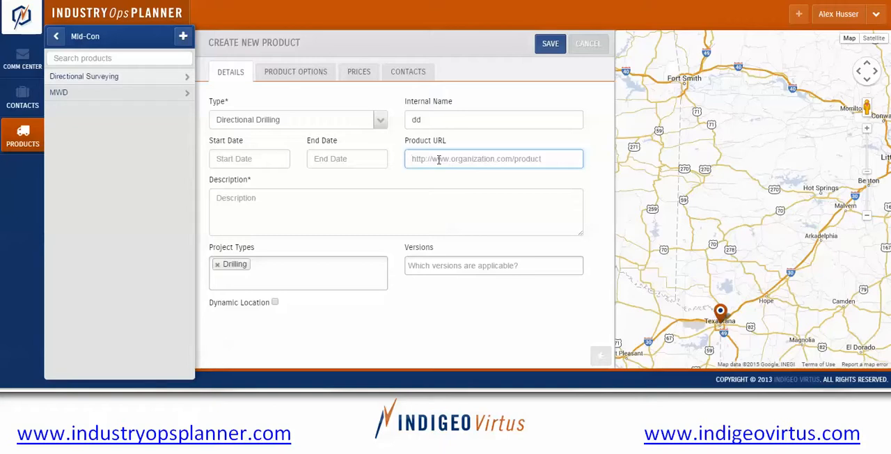
{"action": "left_click", "coordinate": [274, 303]}
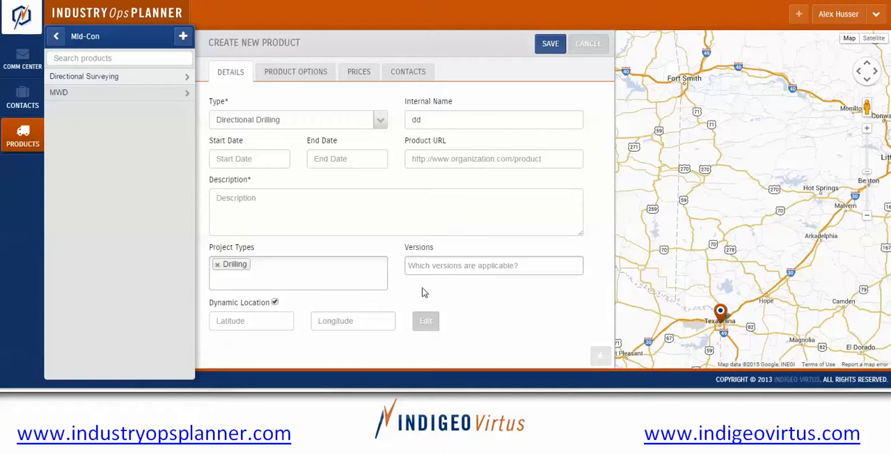
{"action": "left_click", "coordinate": [434, 266]}
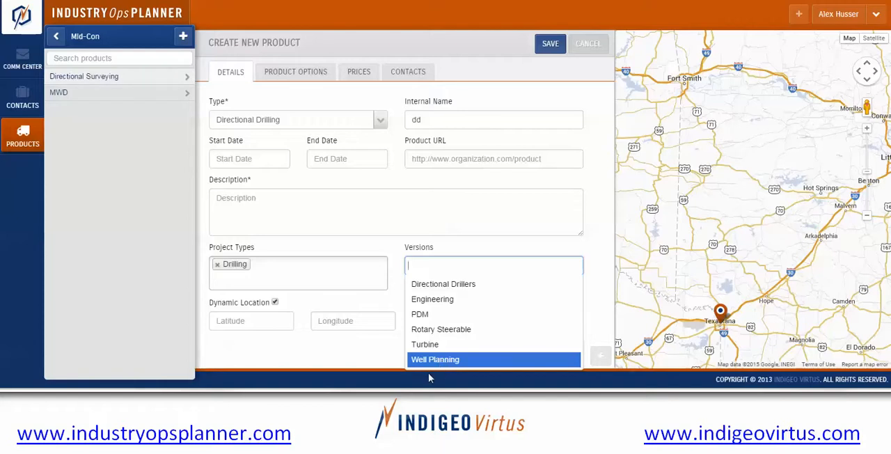
Review the product options, choosing Service as the designation and viewing the available certifications and states.
{"action": "left_click", "coordinate": [295, 72]}
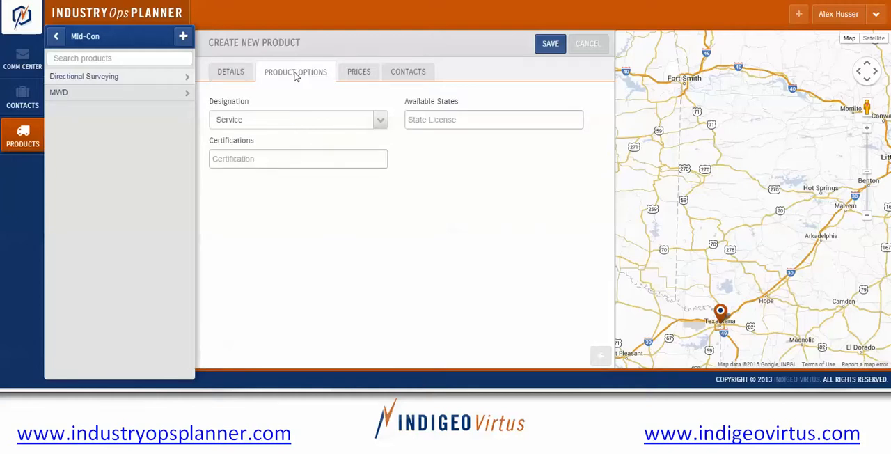
{"action": "left_click", "coordinate": [284, 123]}
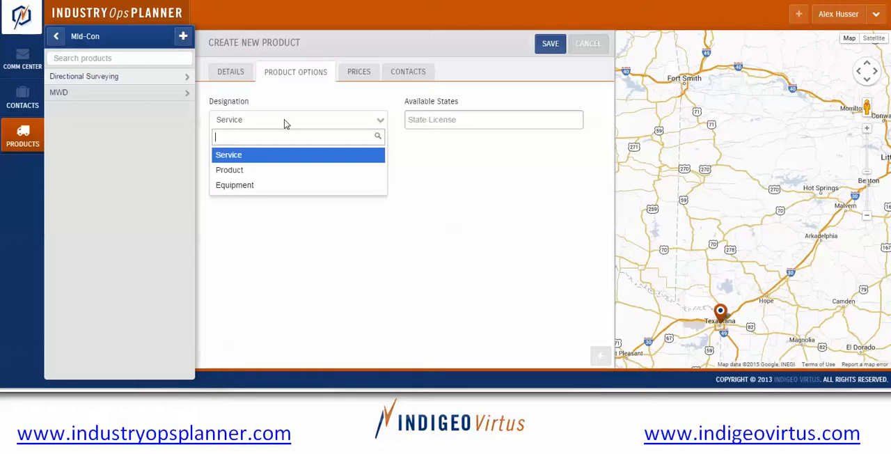
{"action": "left_click", "coordinate": [299, 155]}
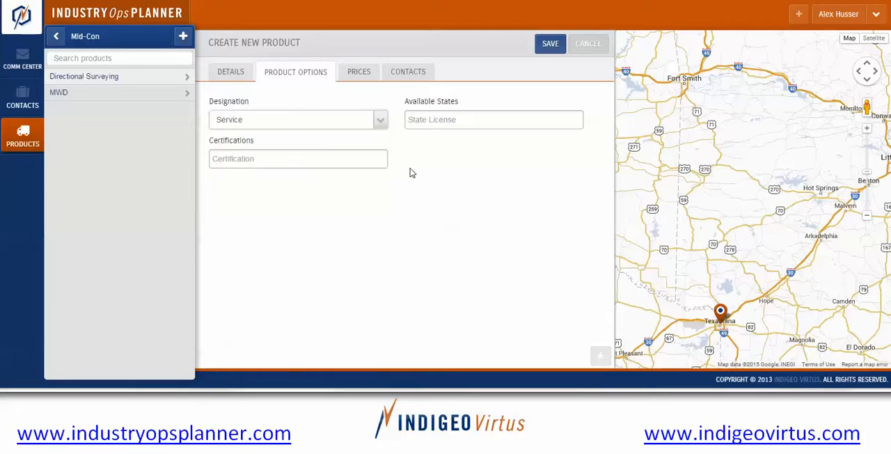
{"action": "left_click", "coordinate": [290, 161]}
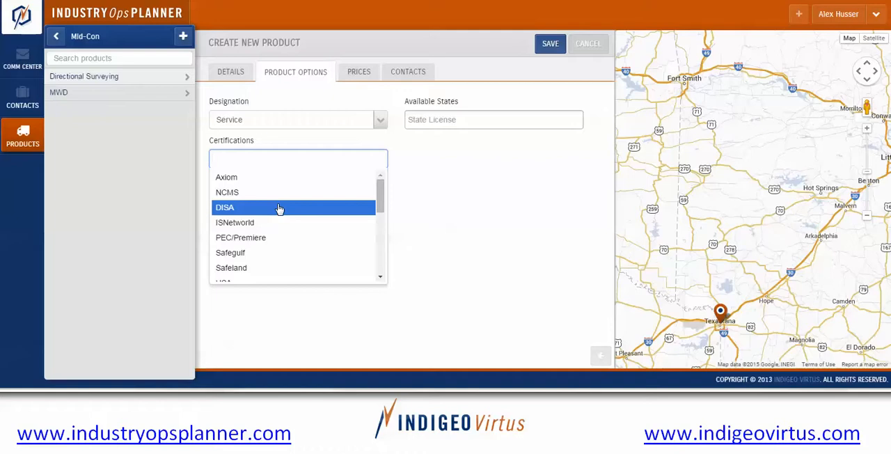
{"action": "left_click", "coordinate": [428, 120]}
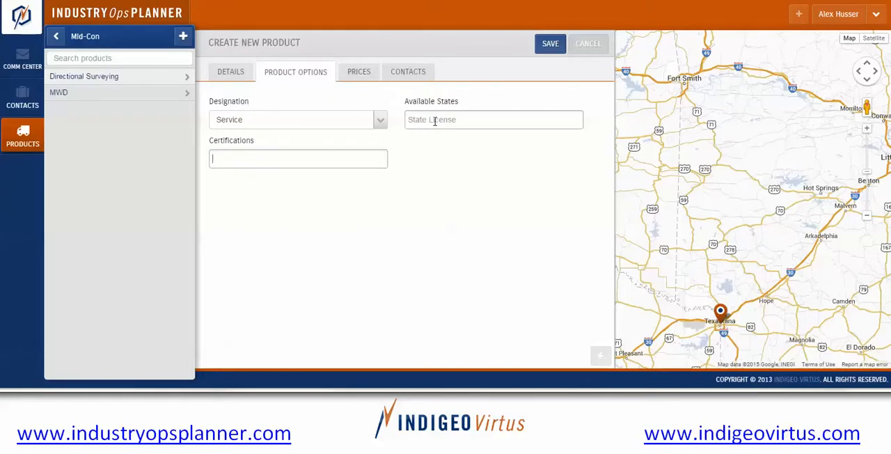
{"action": "left_click", "coordinate": [435, 121]}
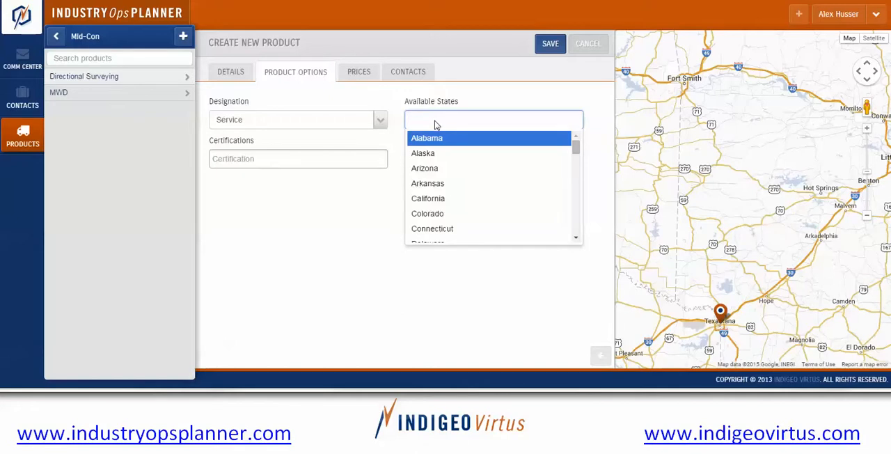
View the new product's price currency setting and its contact search.
{"action": "left_click", "coordinate": [364, 74]}
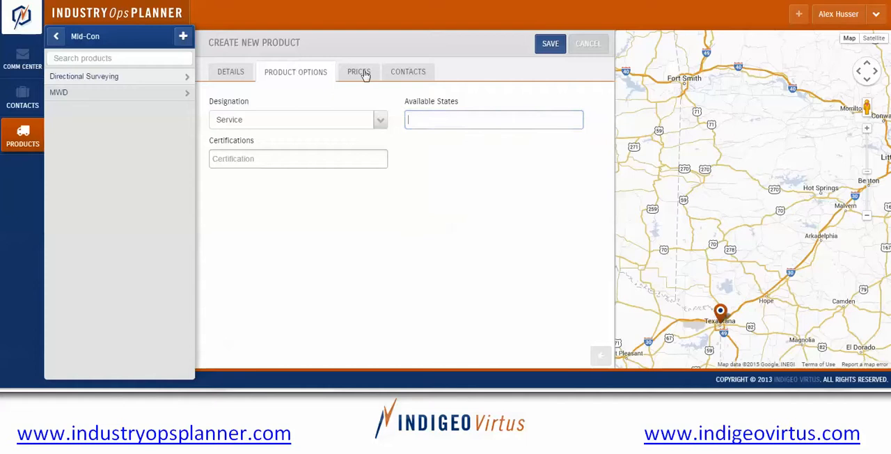
{"action": "left_click", "coordinate": [363, 74]}
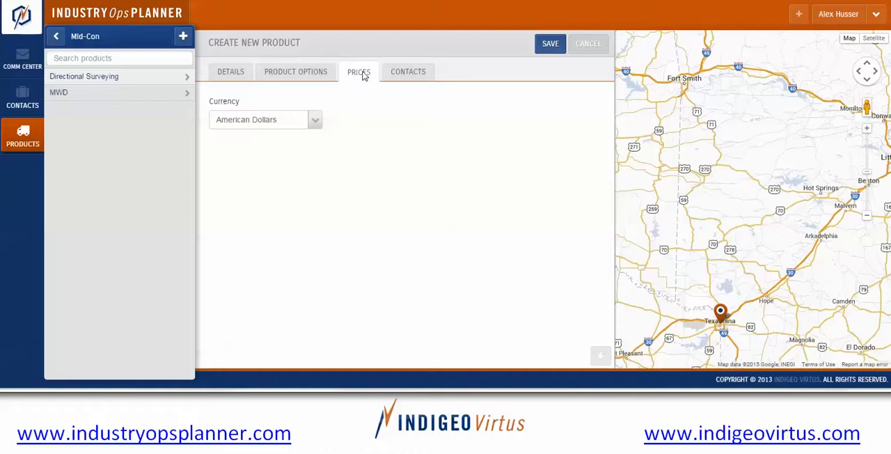
{"action": "left_click", "coordinate": [412, 73]}
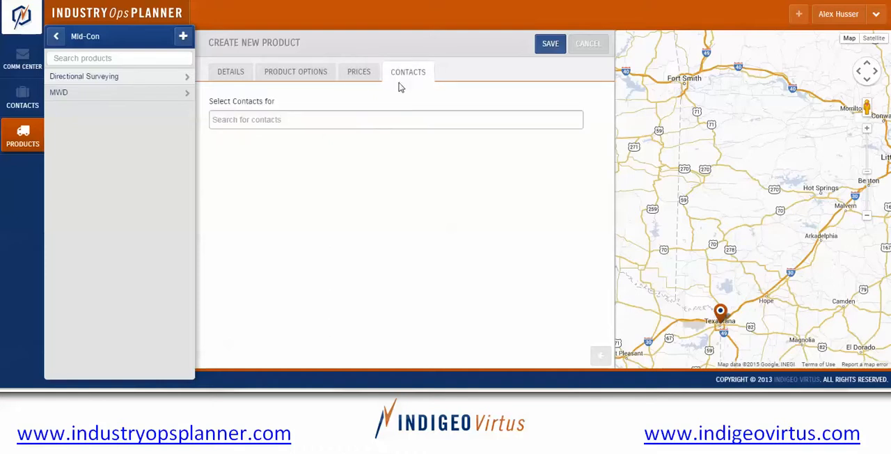
{"action": "left_click", "coordinate": [277, 124]}
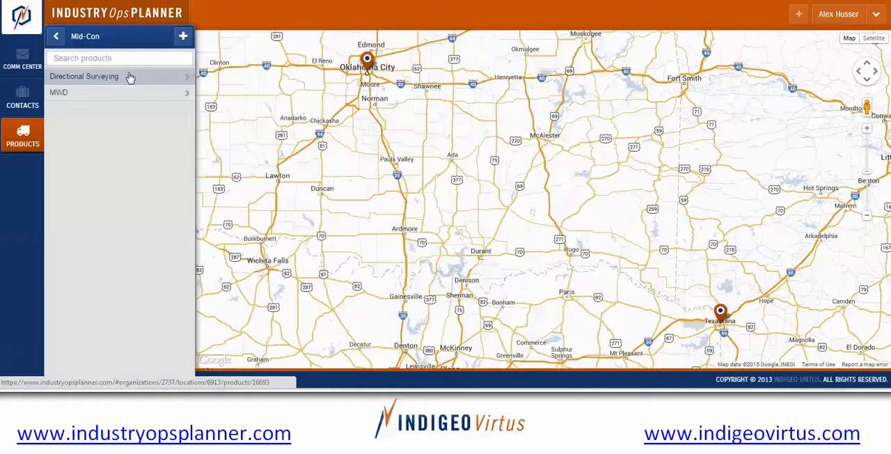